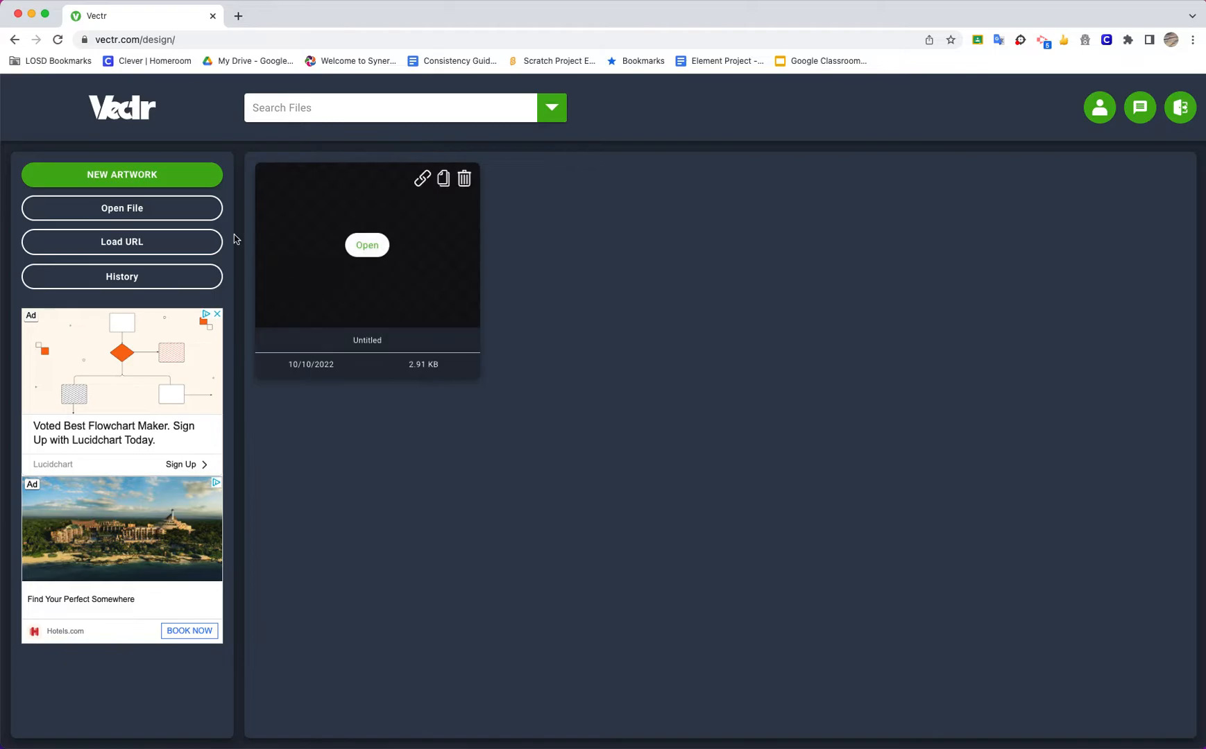
# Create a new artwork in inches with unlocked proportions, 20 in wide and 15 in high
pyautogui.click(154, 180)
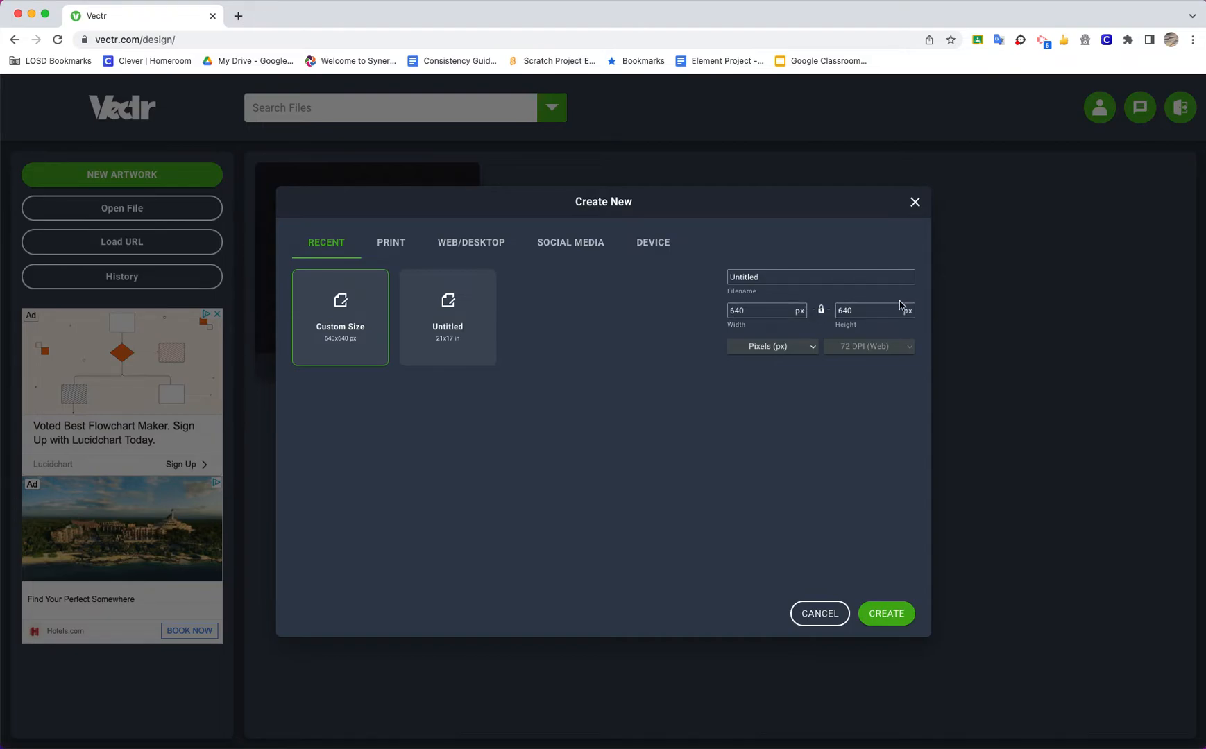
pyautogui.click(822, 311)
pyautogui.click(810, 346)
pyautogui.click(789, 456)
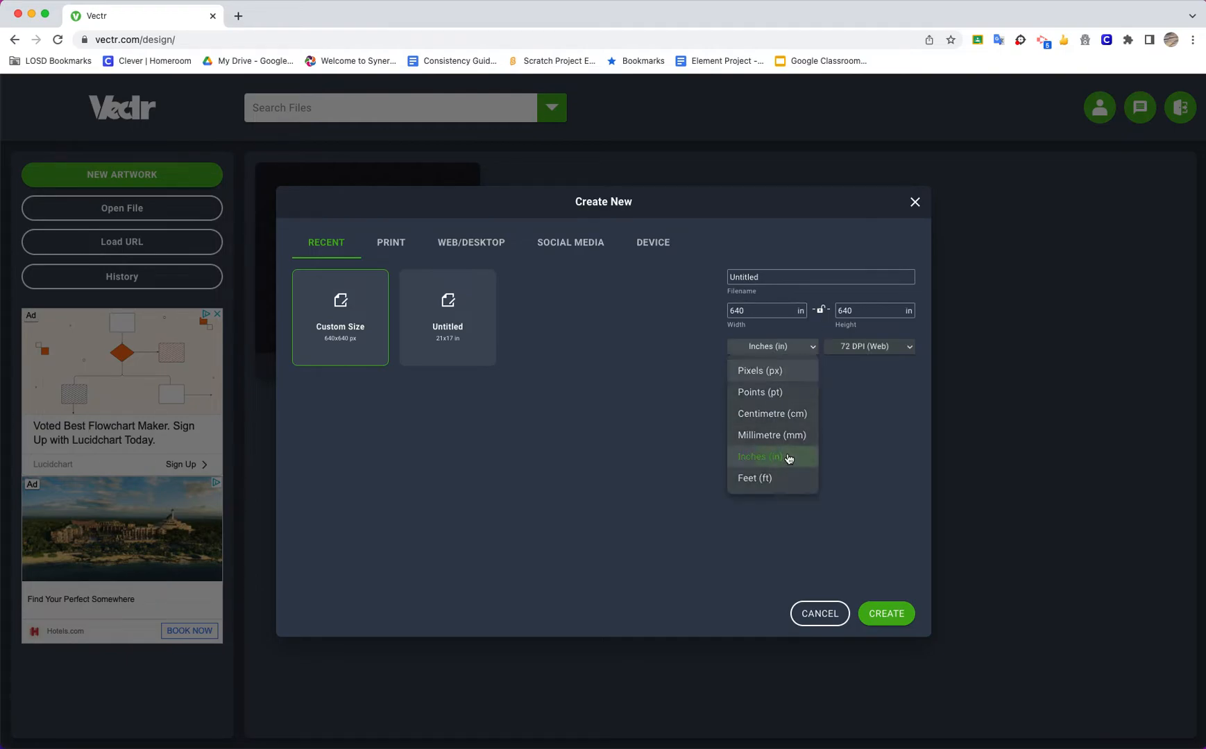
pyautogui.moveTo(757, 310); pyautogui.dragTo(706, 312)
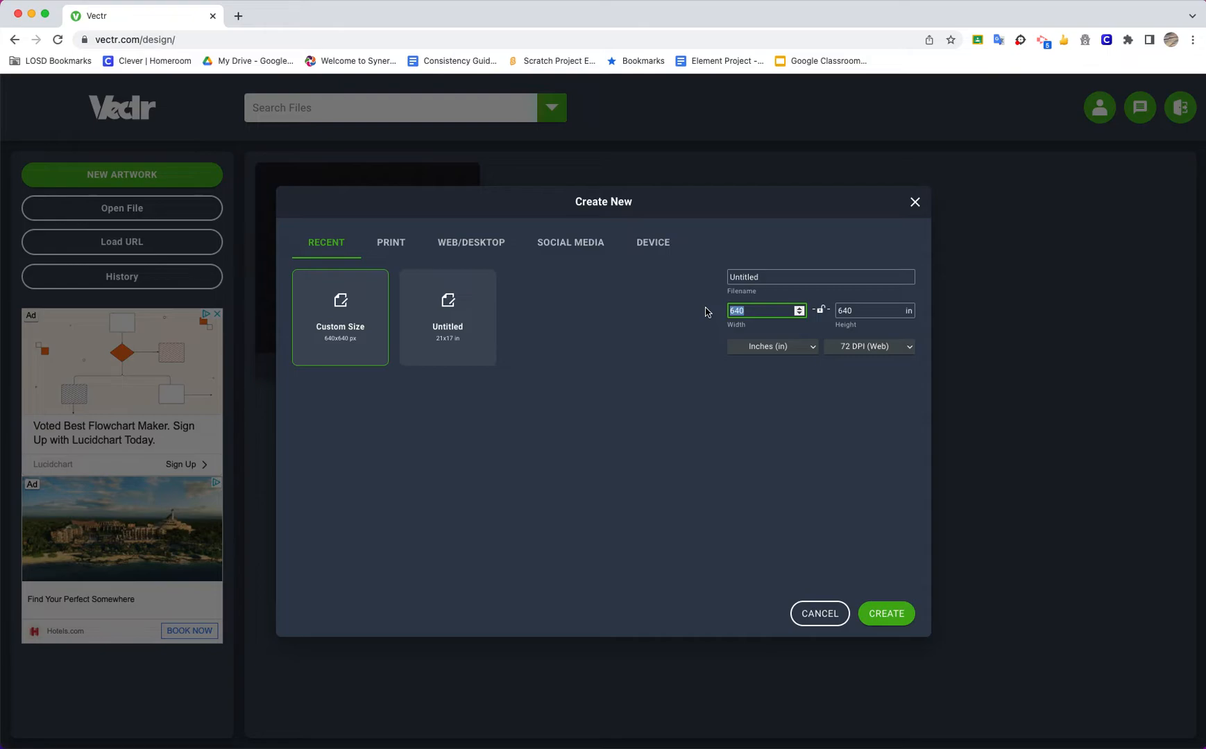
pyautogui.write('20')
pyautogui.press('Tab')
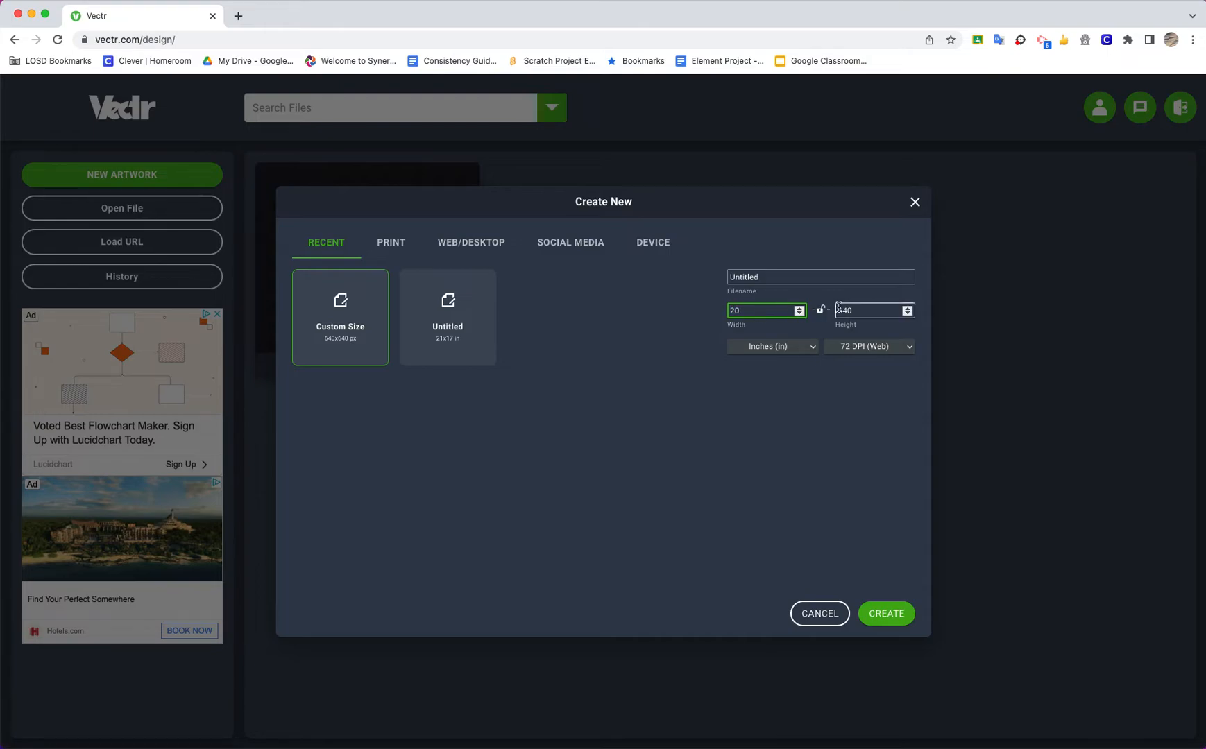
pyautogui.write('15')
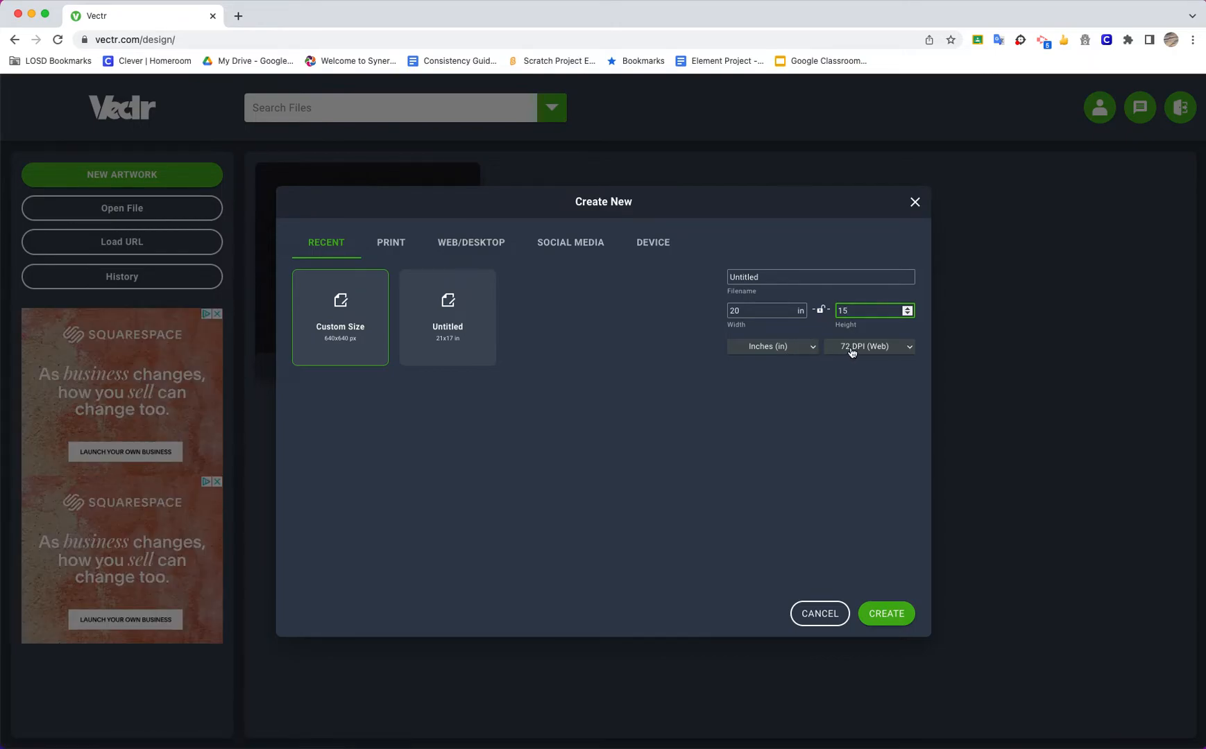
pyautogui.click(887, 624)
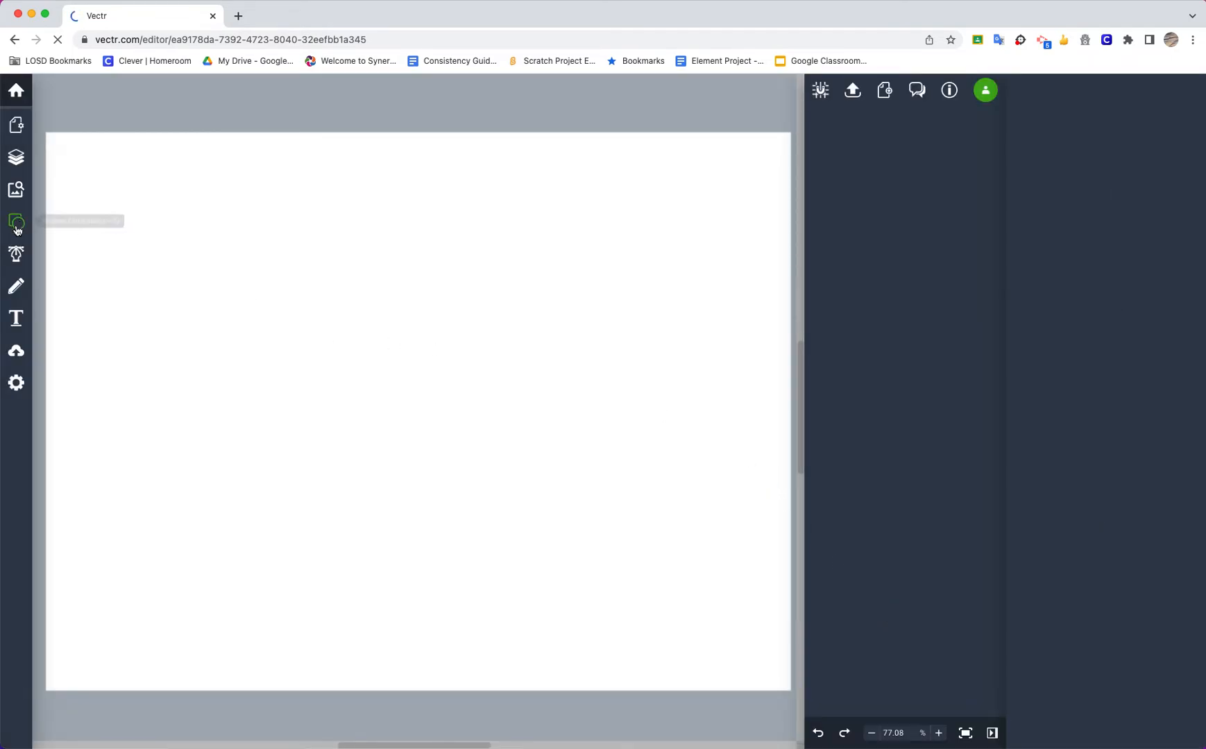
# Place a square on the upper middle of the canvas and enlarge it to about 3.1 in wide
pyautogui.click(22, 222)
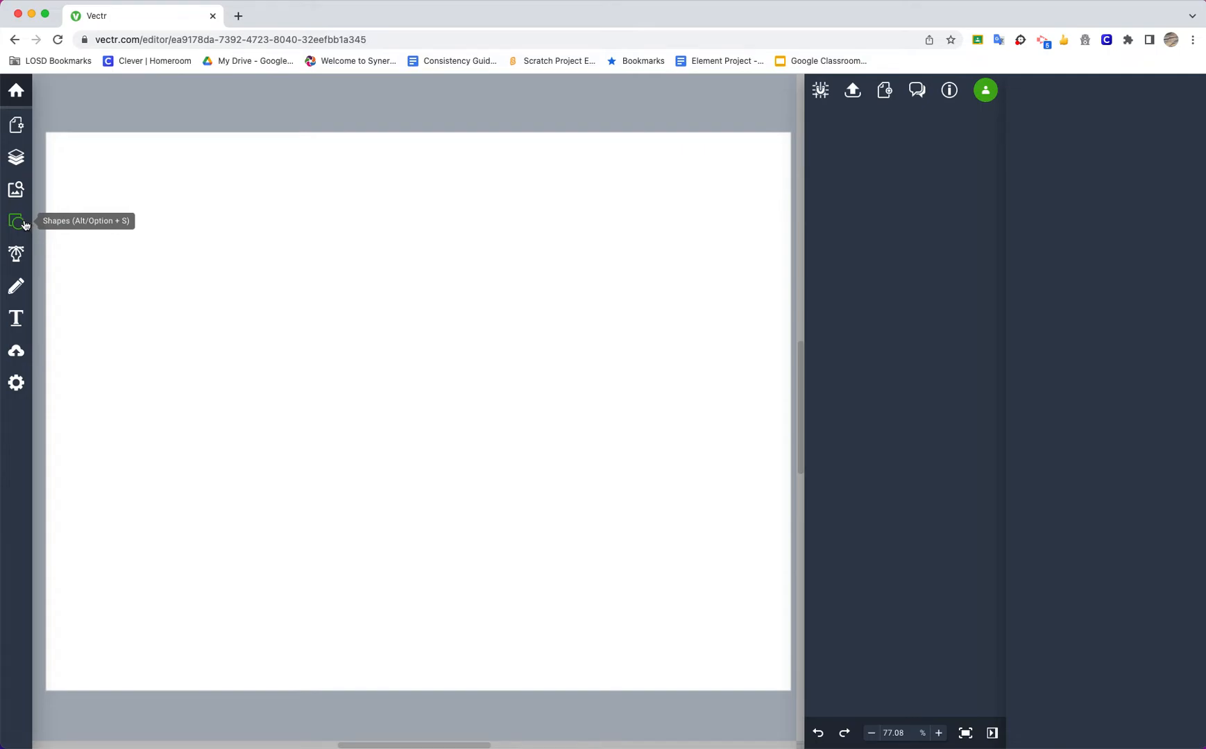
pyautogui.click(21, 223)
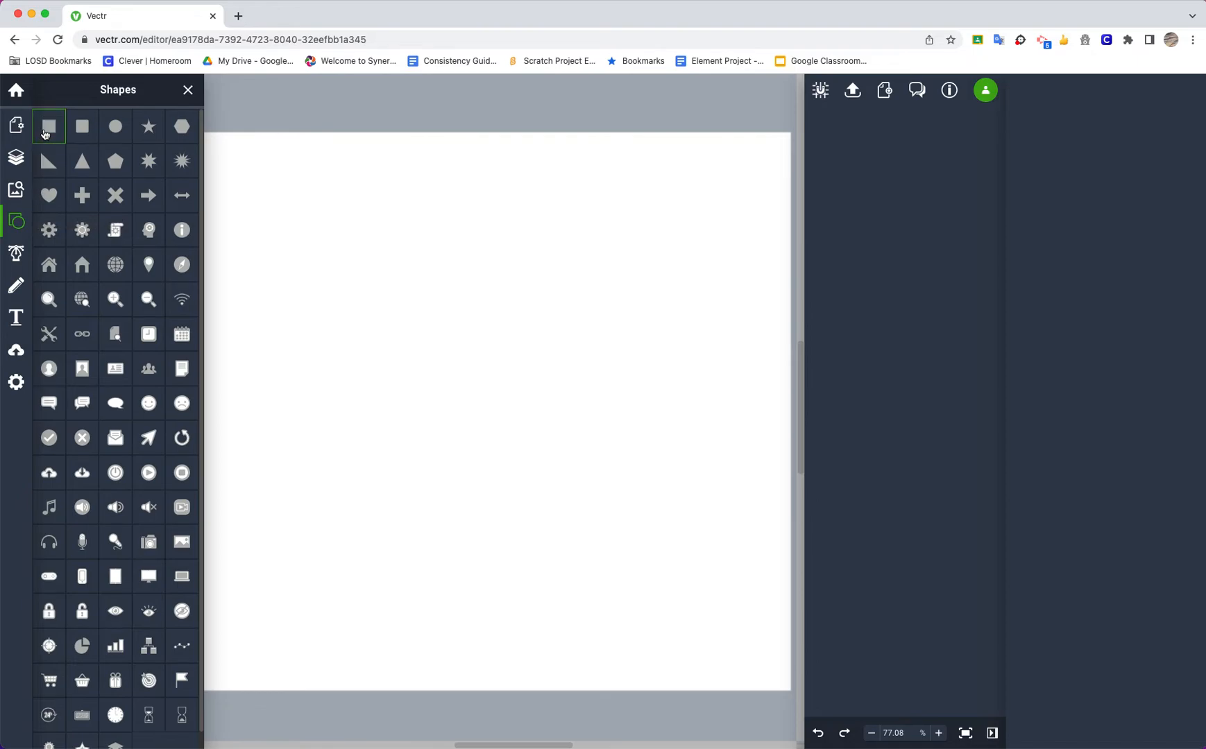
pyautogui.click(360, 340)
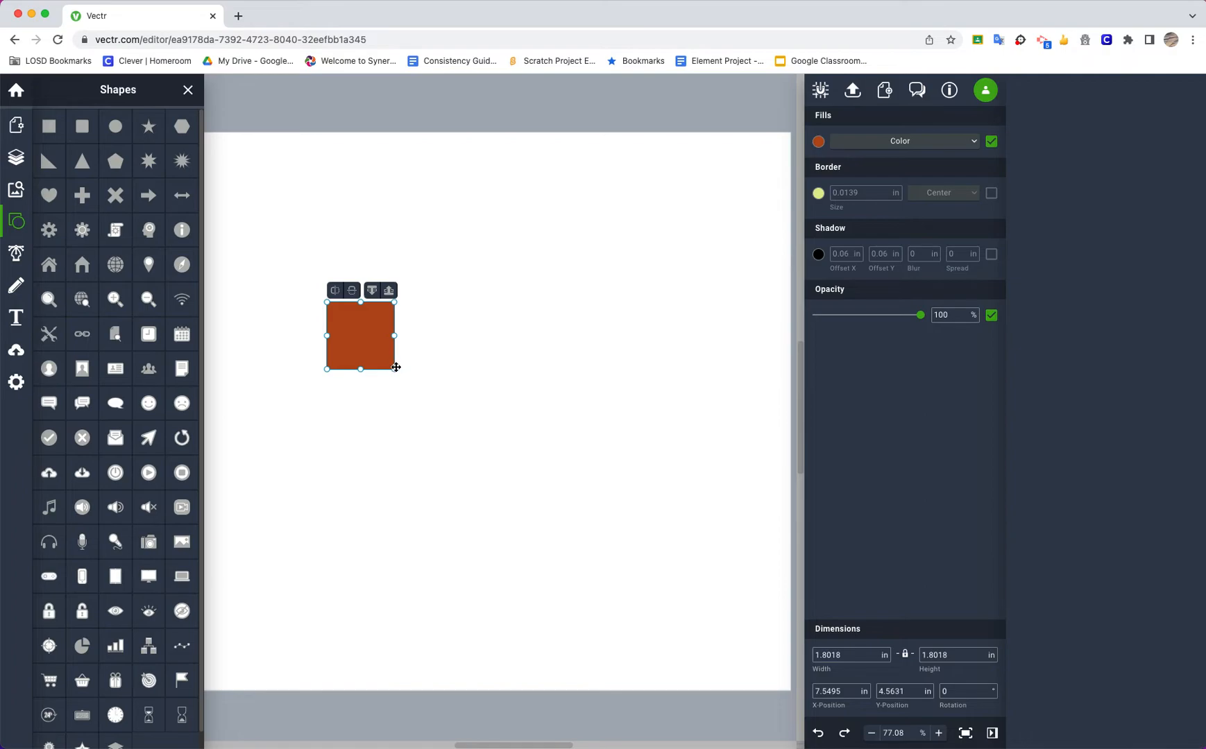
pyautogui.moveTo(394, 369); pyautogui.dragTo(448, 412)
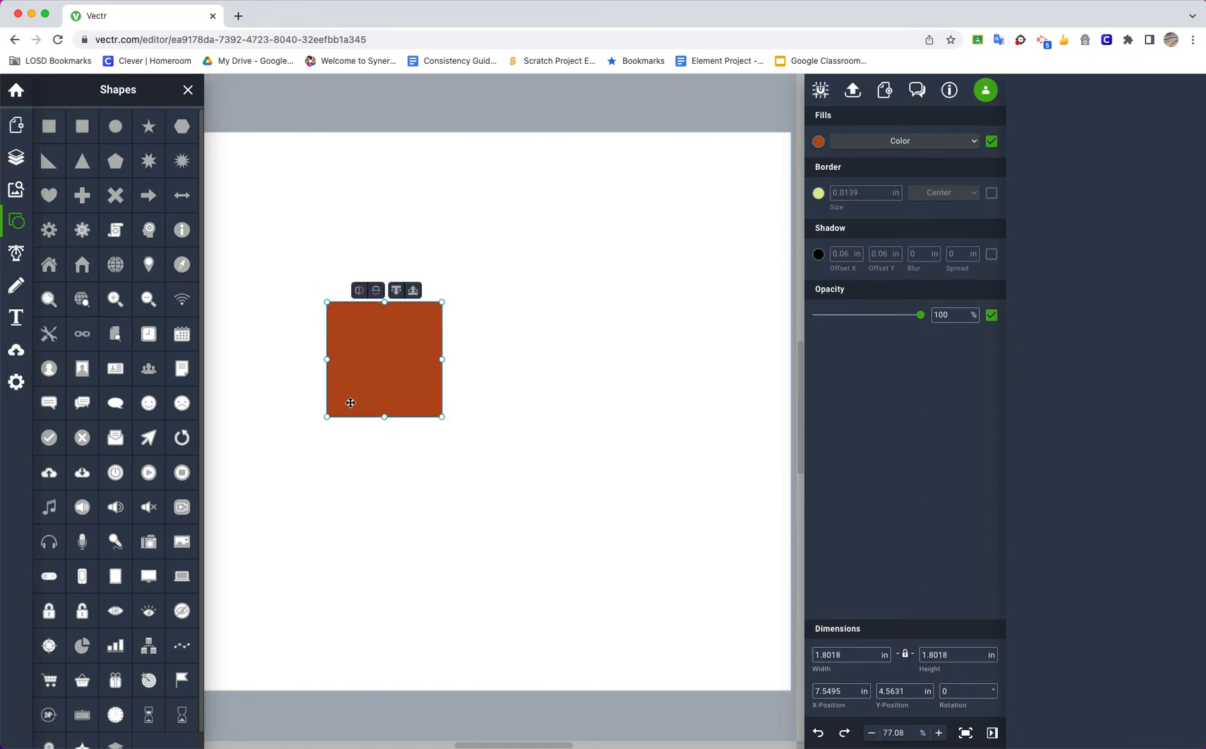
# Set the square's width to 2.5 in with its proportions locked
pyautogui.click(825, 692)
pyautogui.click(823, 657)
pyautogui.click(945, 655)
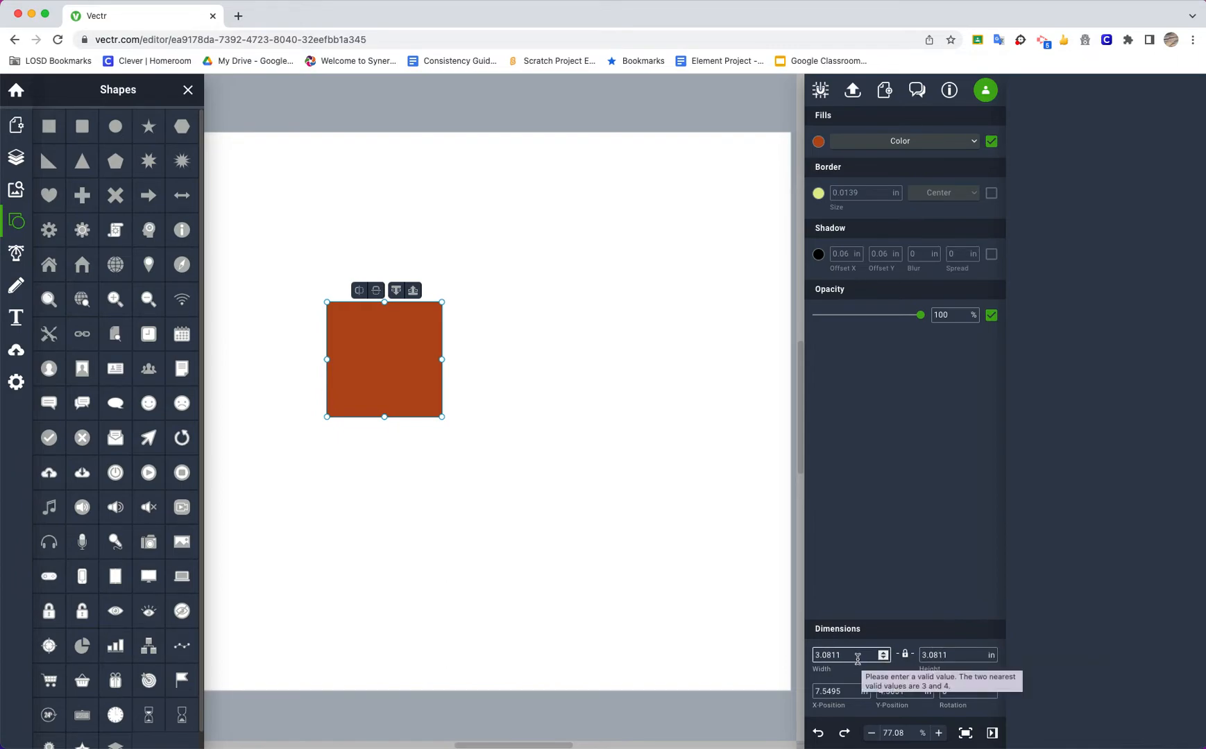
pyautogui.click(812, 655)
pyautogui.doubleClick(806, 655)
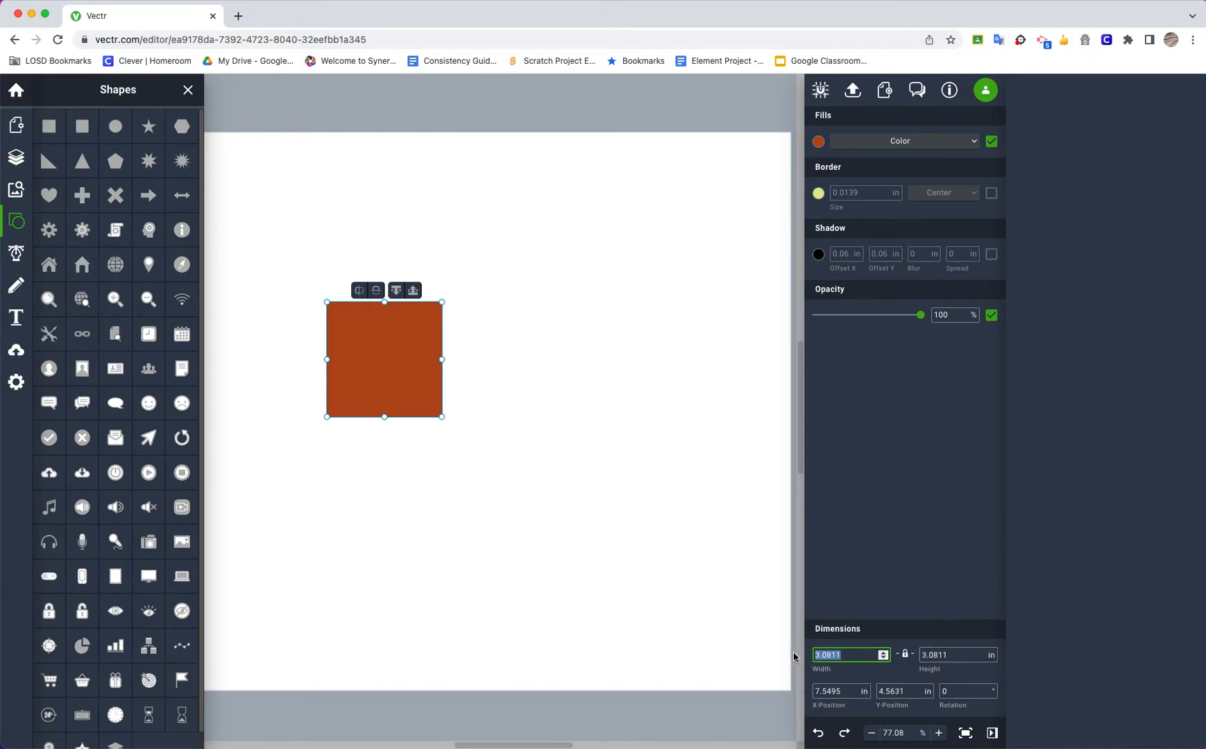
pyautogui.write('2.5')
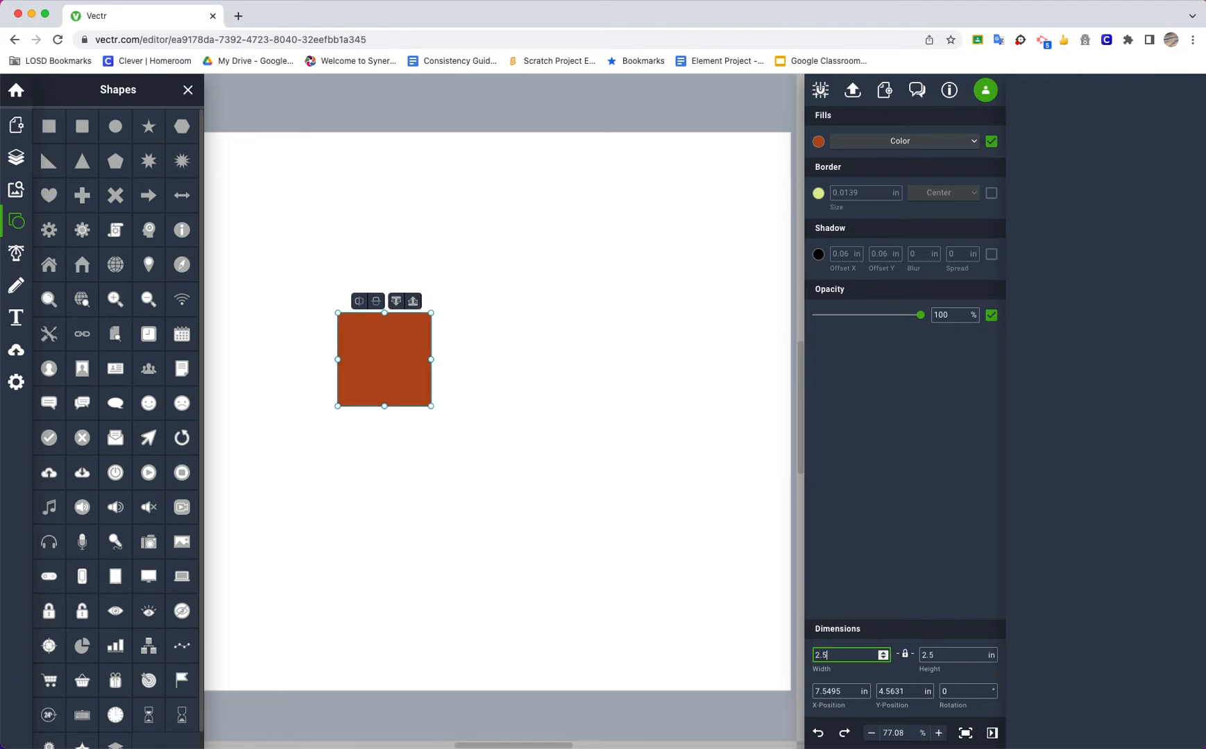
pyautogui.click(714, 533)
pyautogui.click(395, 374)
pyautogui.click(546, 443)
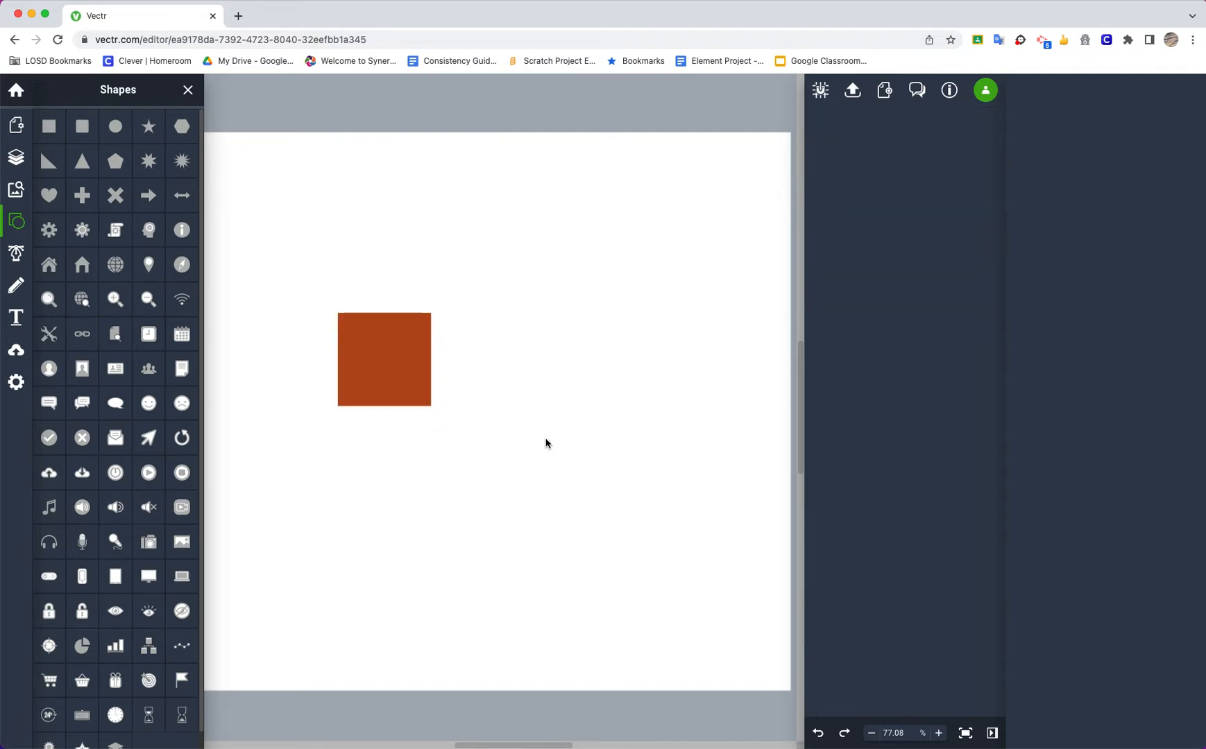
# Turn off the square's fill and give it a black (#000000) border
pyautogui.click(391, 387)
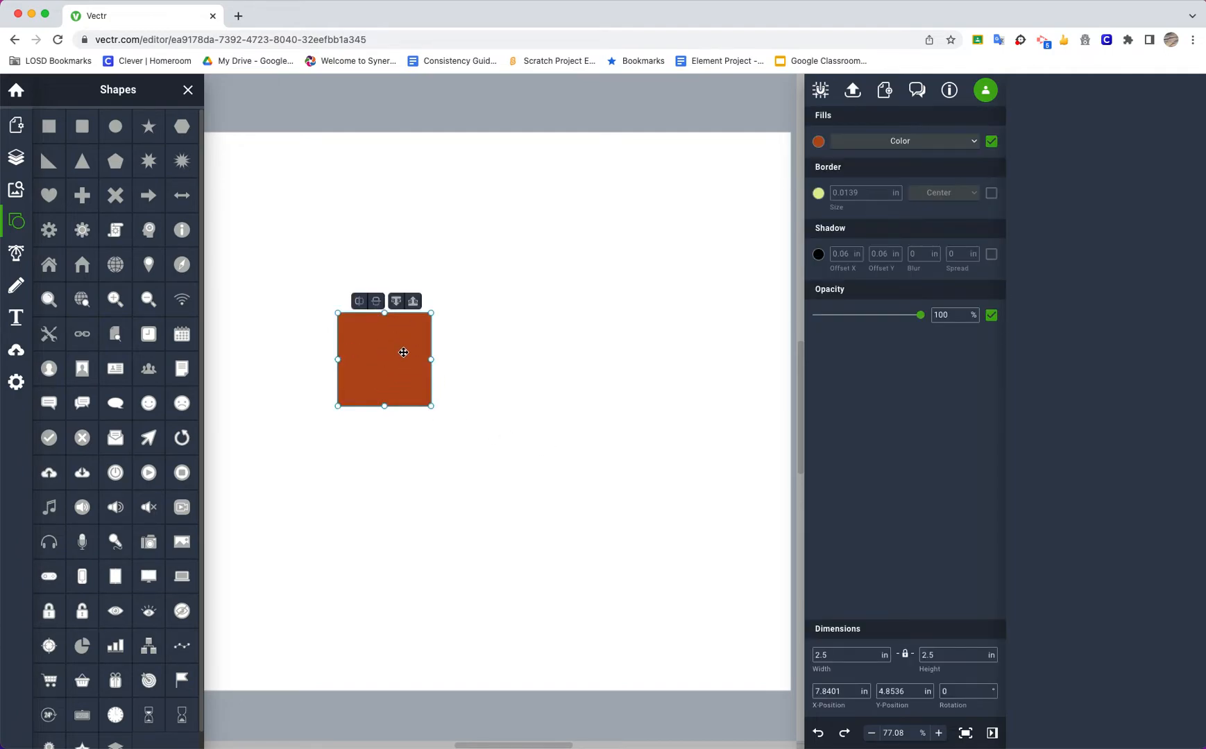
pyautogui.click(991, 141)
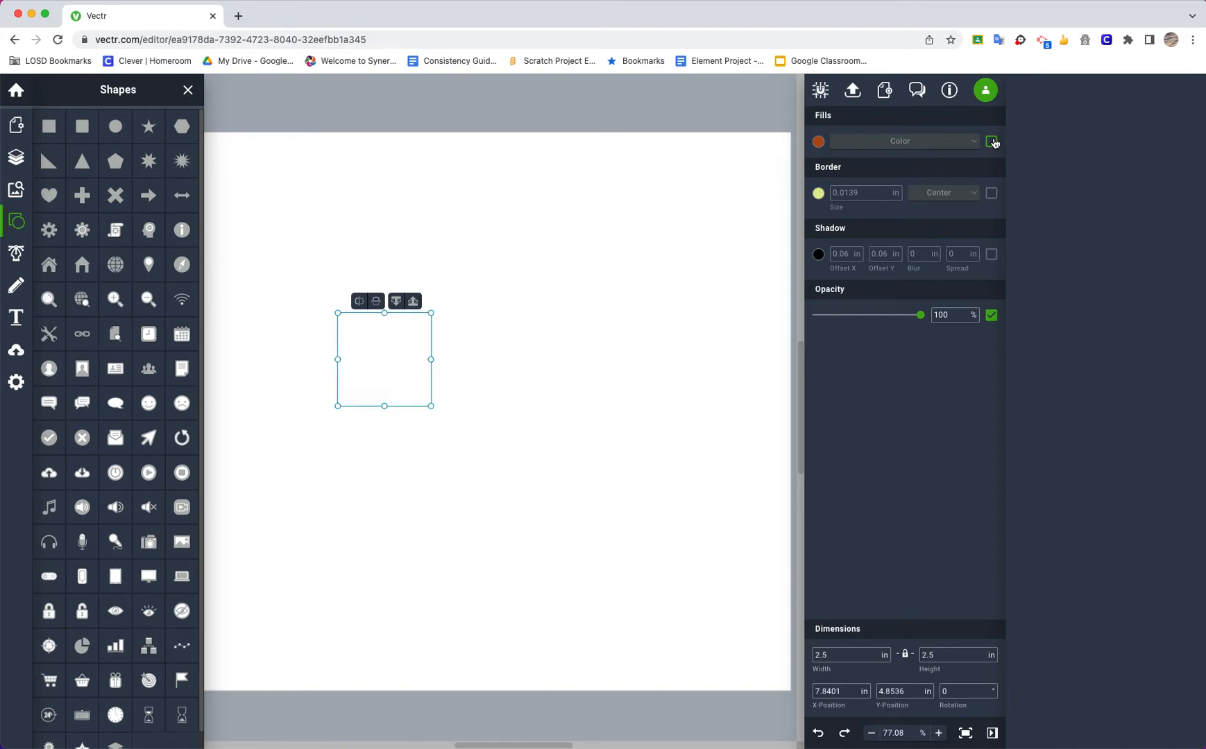
pyautogui.click(992, 193)
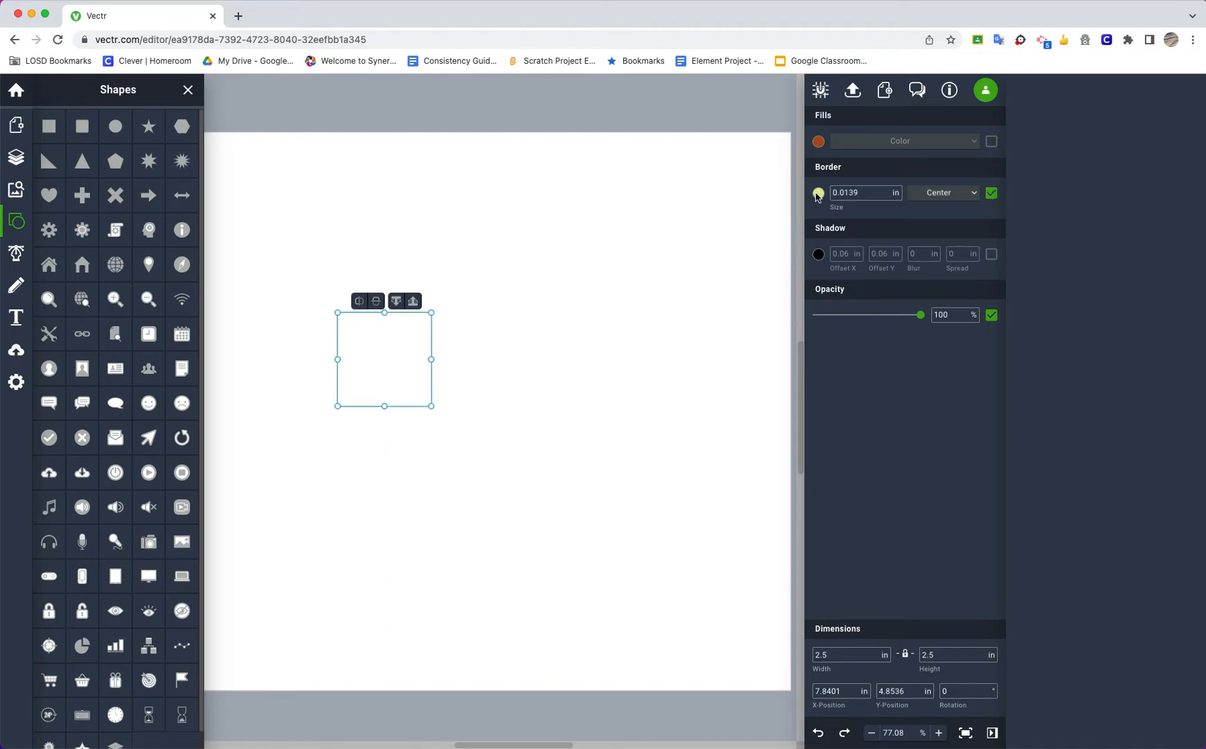
pyautogui.click(818, 194)
pyautogui.click(776, 235)
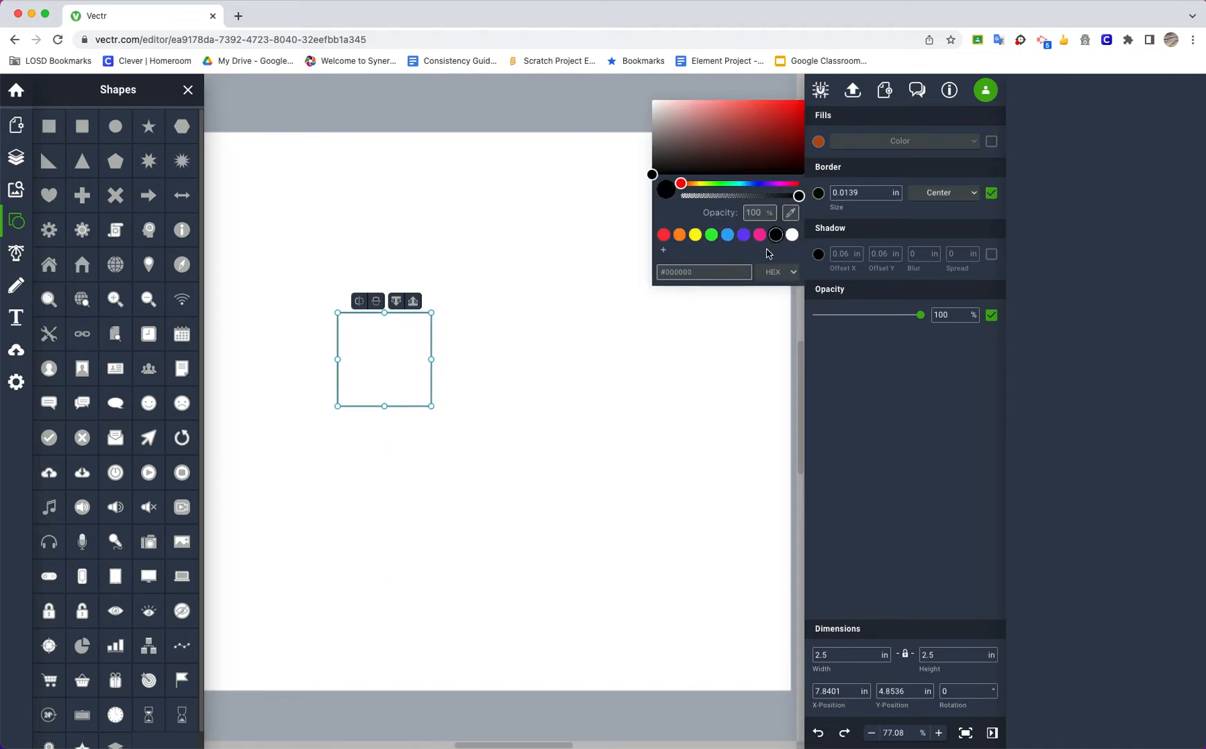
pyautogui.click(674, 360)
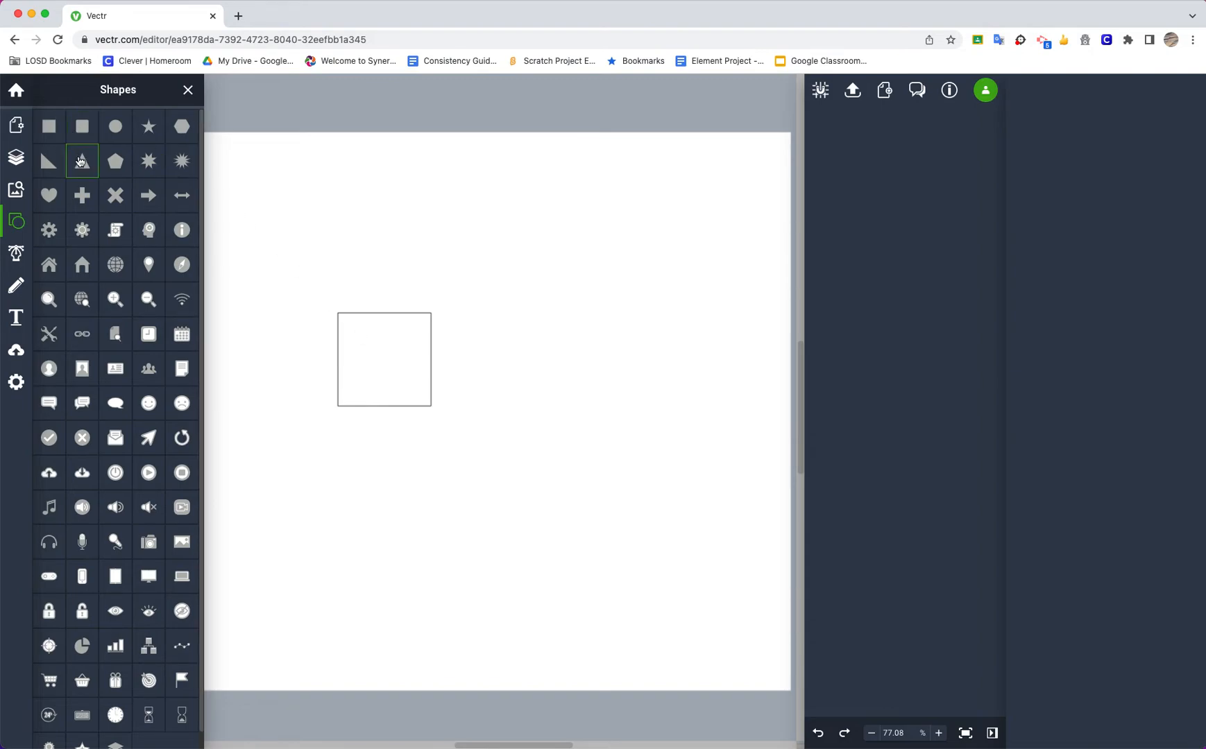
# Draw a triangle about 3.64 in wide and high, centred above the square with its base overlapping the square's upper part
pyautogui.click(88, 163)
pyautogui.moveTo(316, 238); pyautogui.dragTo(401, 286)
pyautogui.click(387, 244)
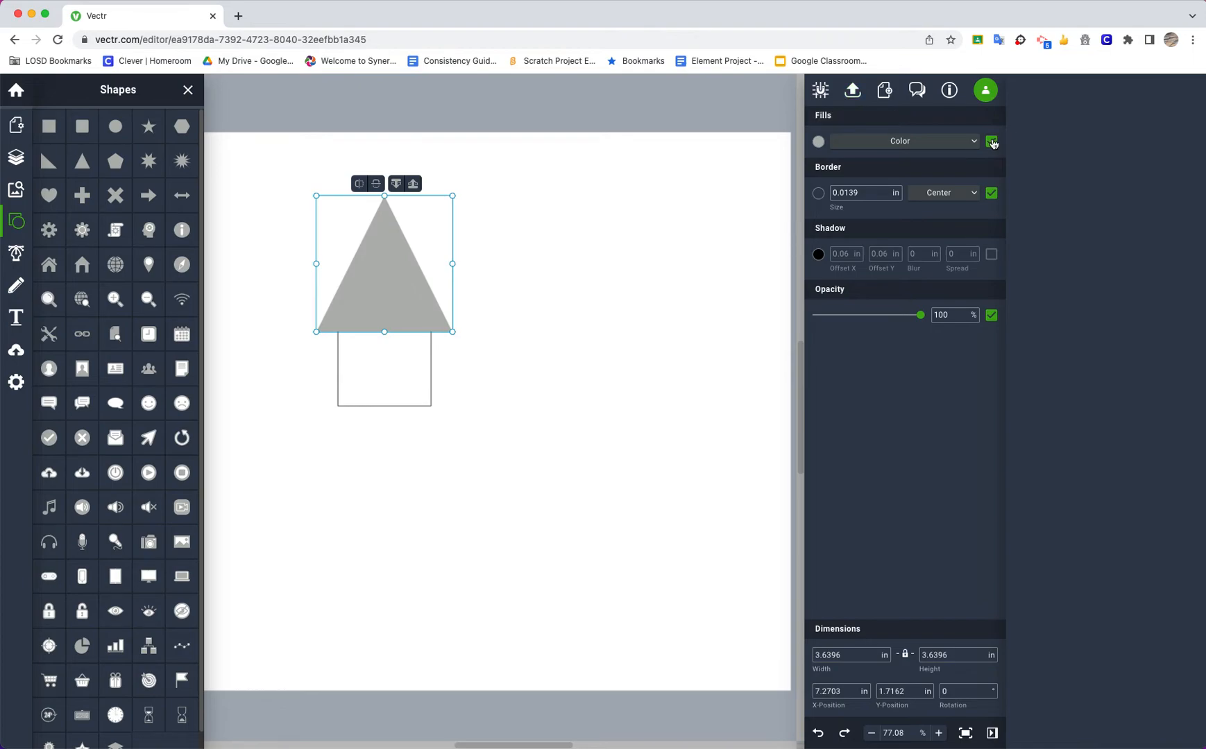
# Turn off the triangle's fill and set its border colour to black
pyautogui.click(991, 141)
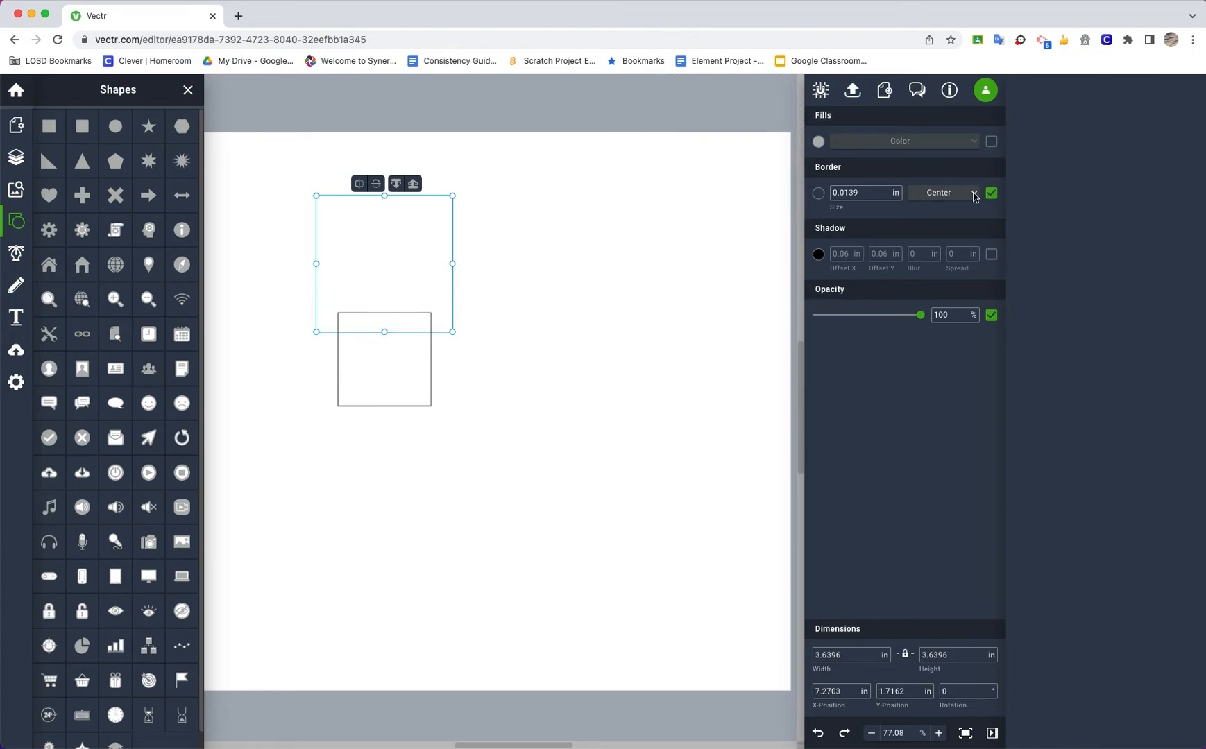
pyautogui.click(818, 193)
pyautogui.click(776, 235)
pyautogui.click(625, 371)
# Select the triangle and square together and merge them into one outline with Unite/Add
pyautogui.moveTo(258, 175); pyautogui.dragTo(552, 478)
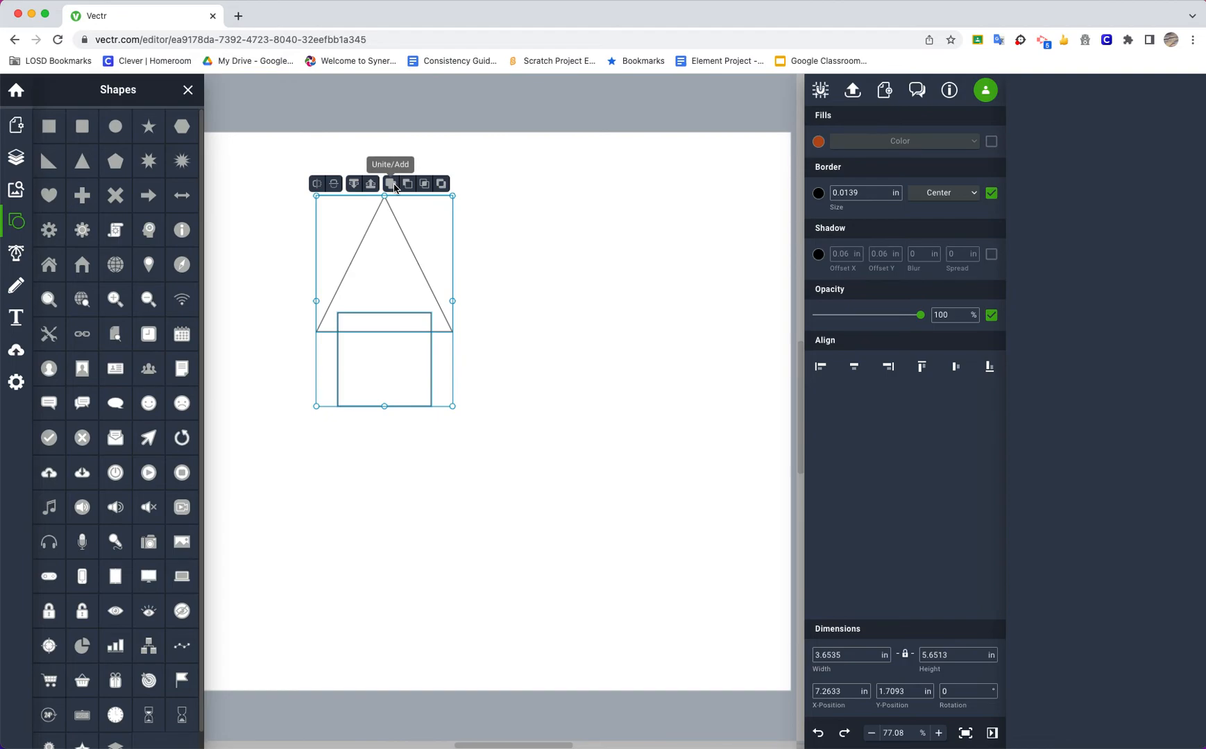
pyautogui.click(393, 188)
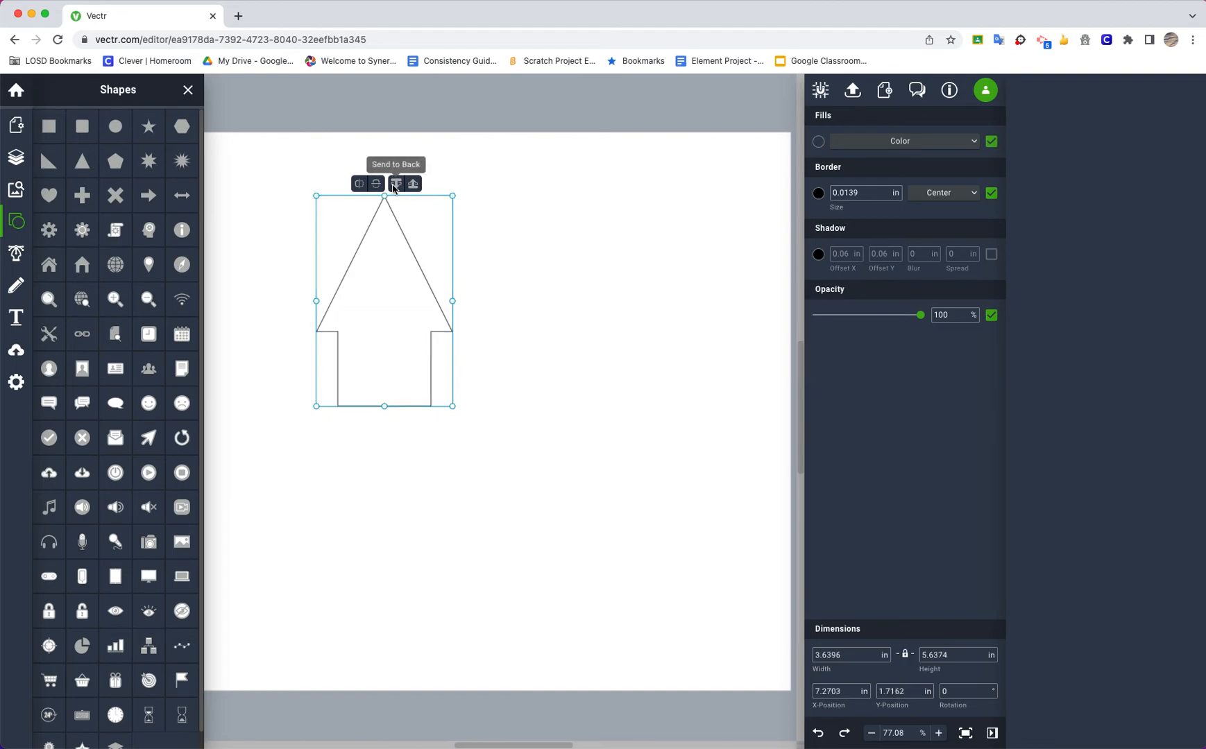
pyautogui.click(520, 398)
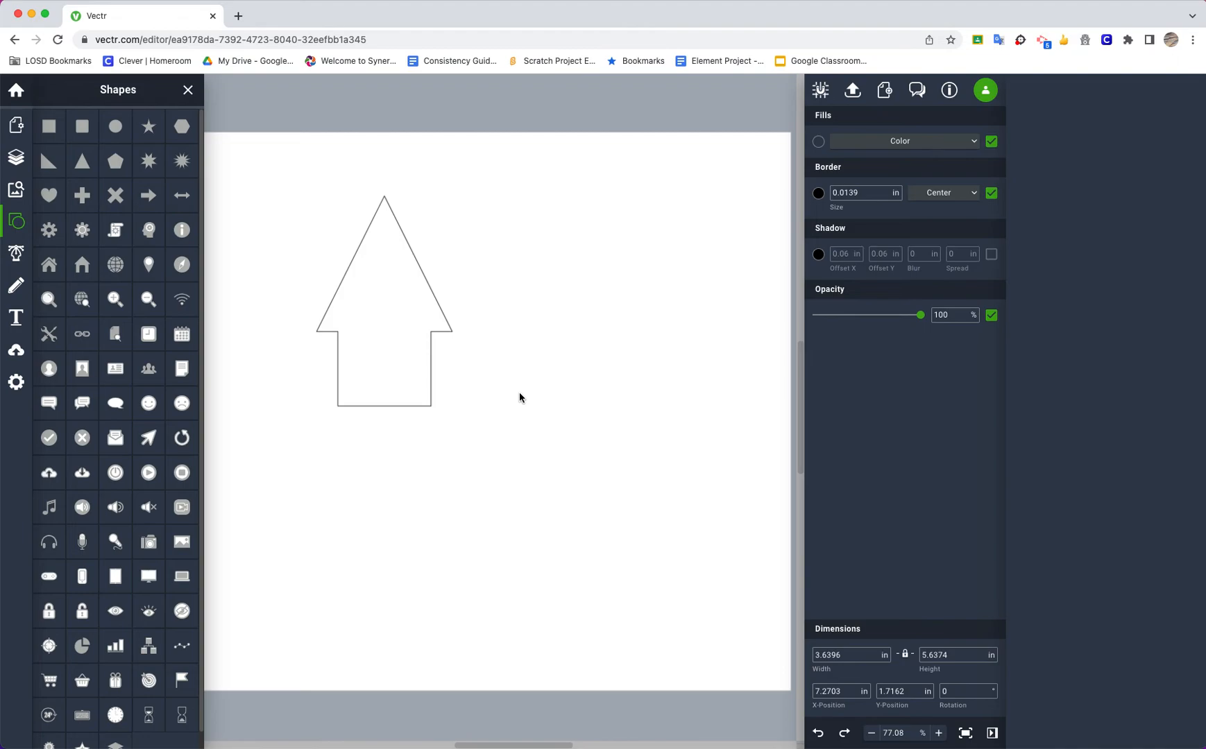
# Move the merged outline's two bottom corner points lower and flare the right one outward, making the shape about 3.95 by 6.07 in
pyautogui.click(431, 352)
pyautogui.moveTo(338, 408); pyautogui.dragTo(340, 422)
pyautogui.moveTo(430, 407); pyautogui.dragTo(463, 422)
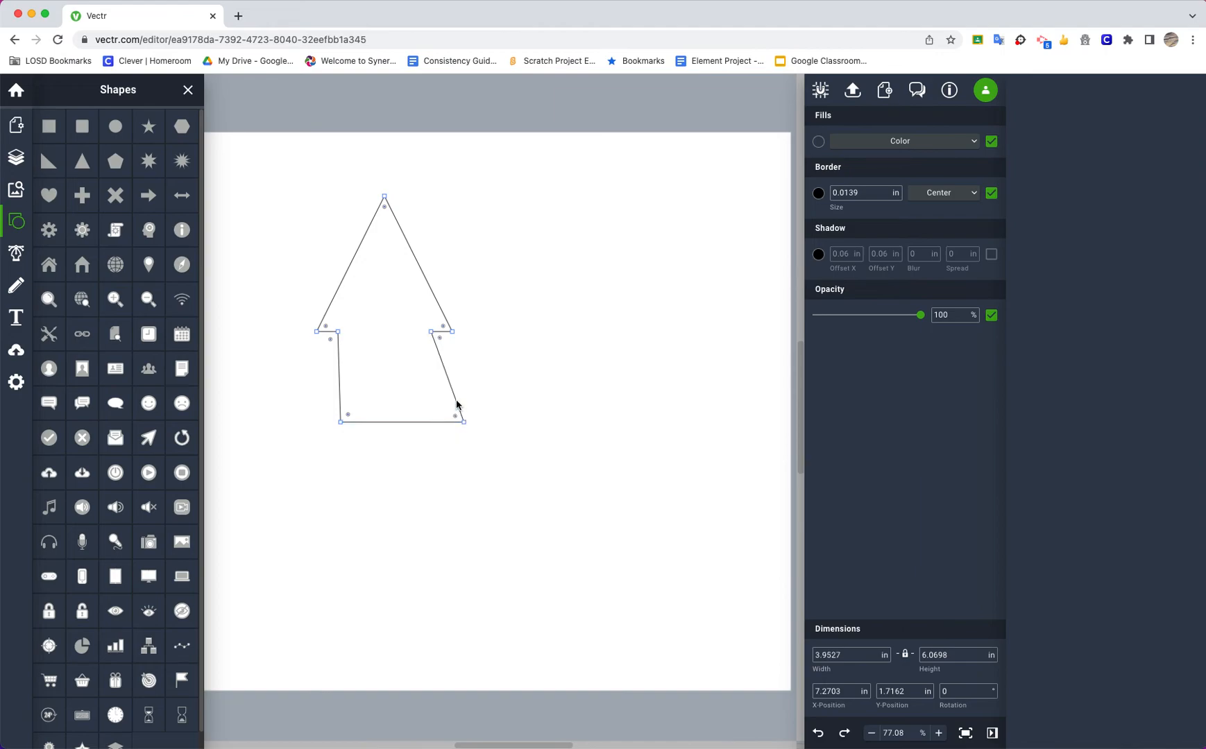
# Add curve points to both lower sides and the triangle's left edge, bending them into wavy curves
pyautogui.click(447, 378)
pyautogui.moveTo(456, 400); pyautogui.dragTo(444, 406)
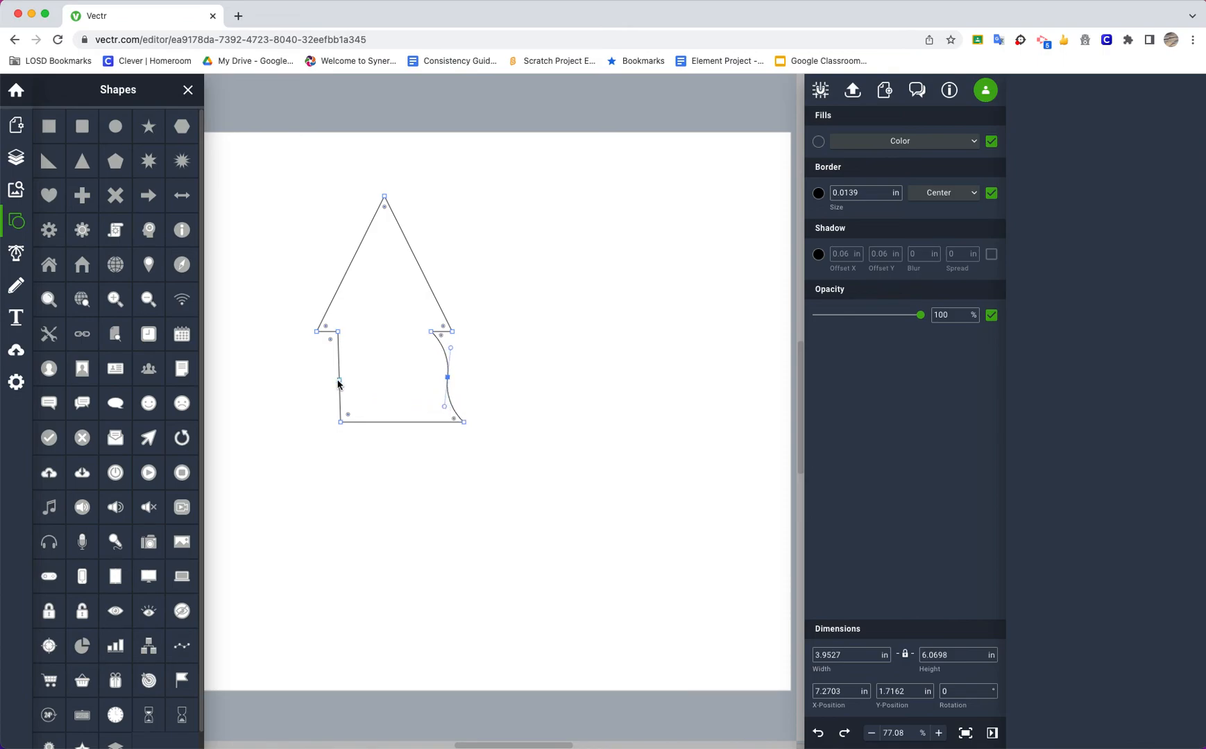
pyautogui.click(338, 381)
pyautogui.moveTo(338, 402); pyautogui.dragTo(350, 358)
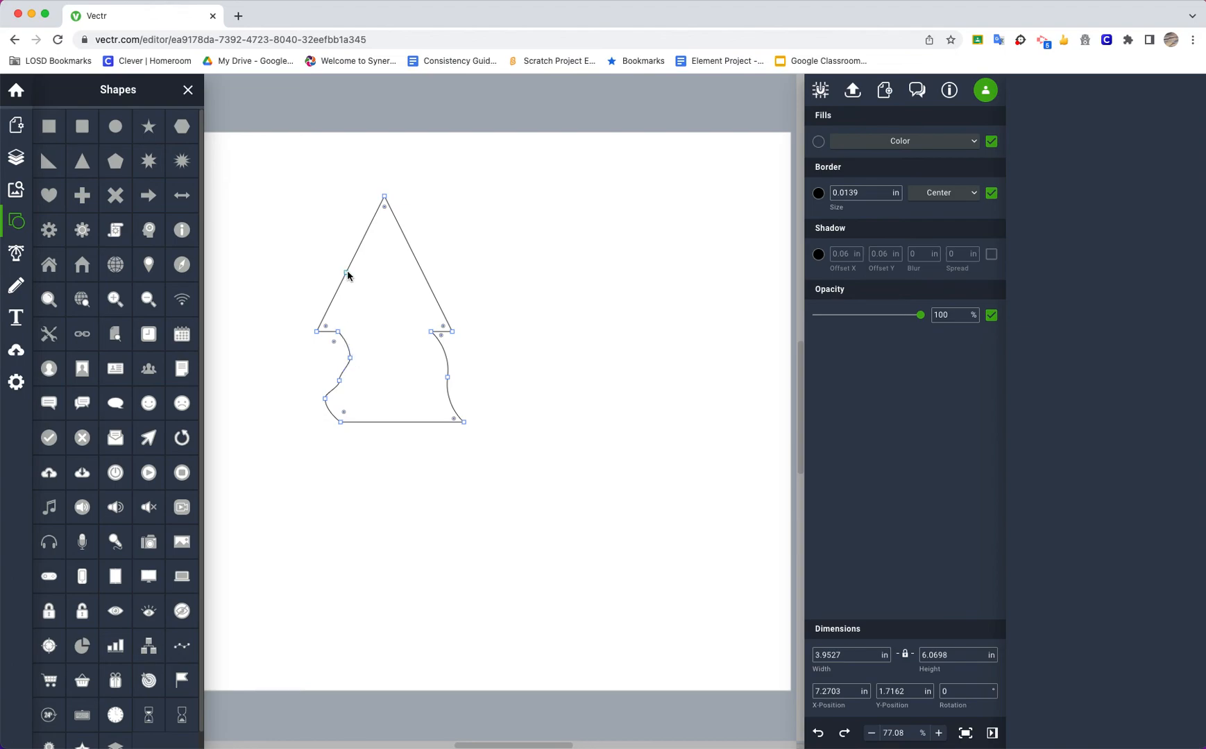
pyautogui.moveTo(331, 305); pyautogui.dragTo(359, 307)
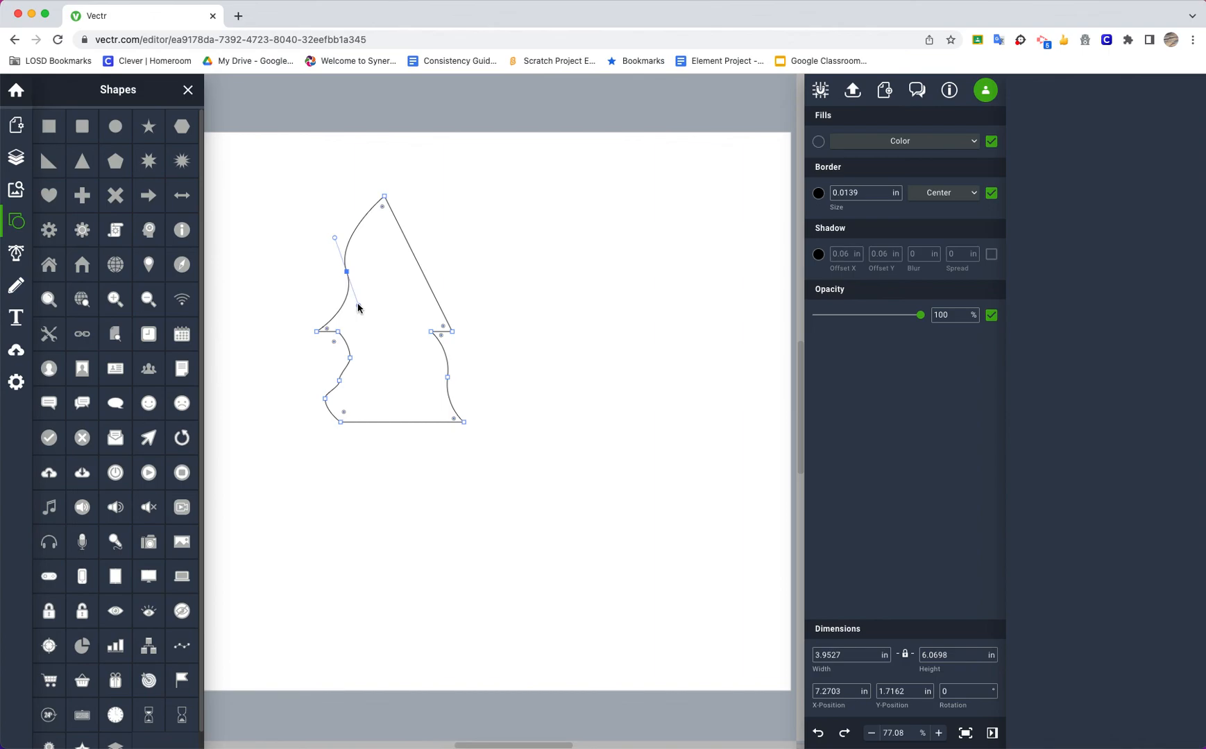
pyautogui.click(488, 351)
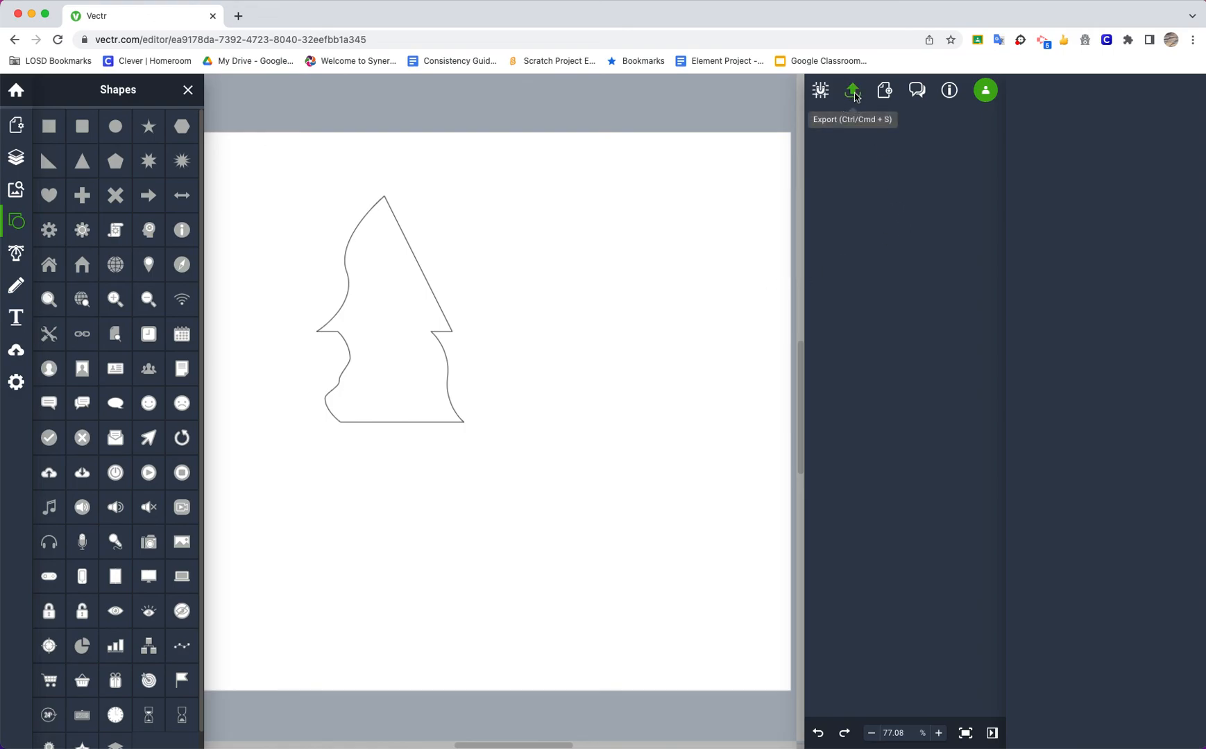
# Open the export settings for the artwork and its file format choices
pyautogui.click(854, 93)
pyautogui.click(868, 129)
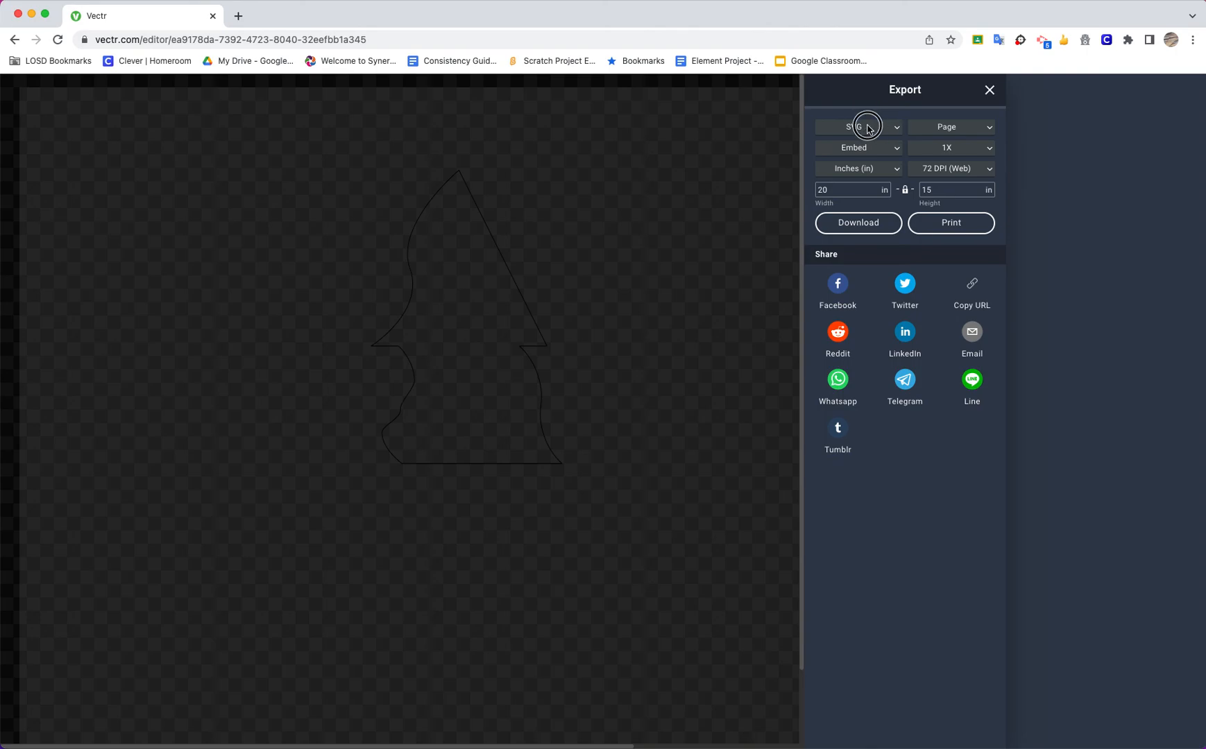